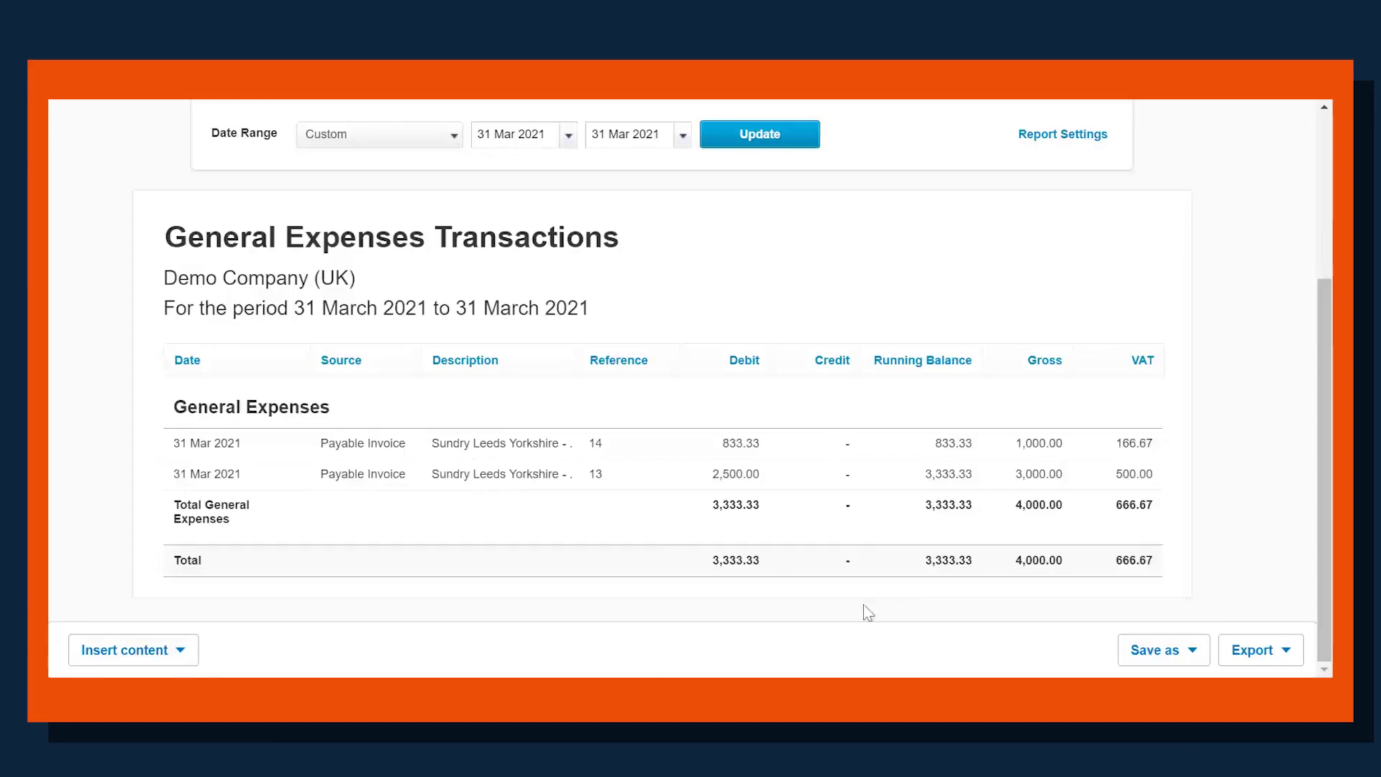
- Open Bill 14 and preview its attached 9500375938.pdf, showing room hire at 1000.00
click(464, 452)
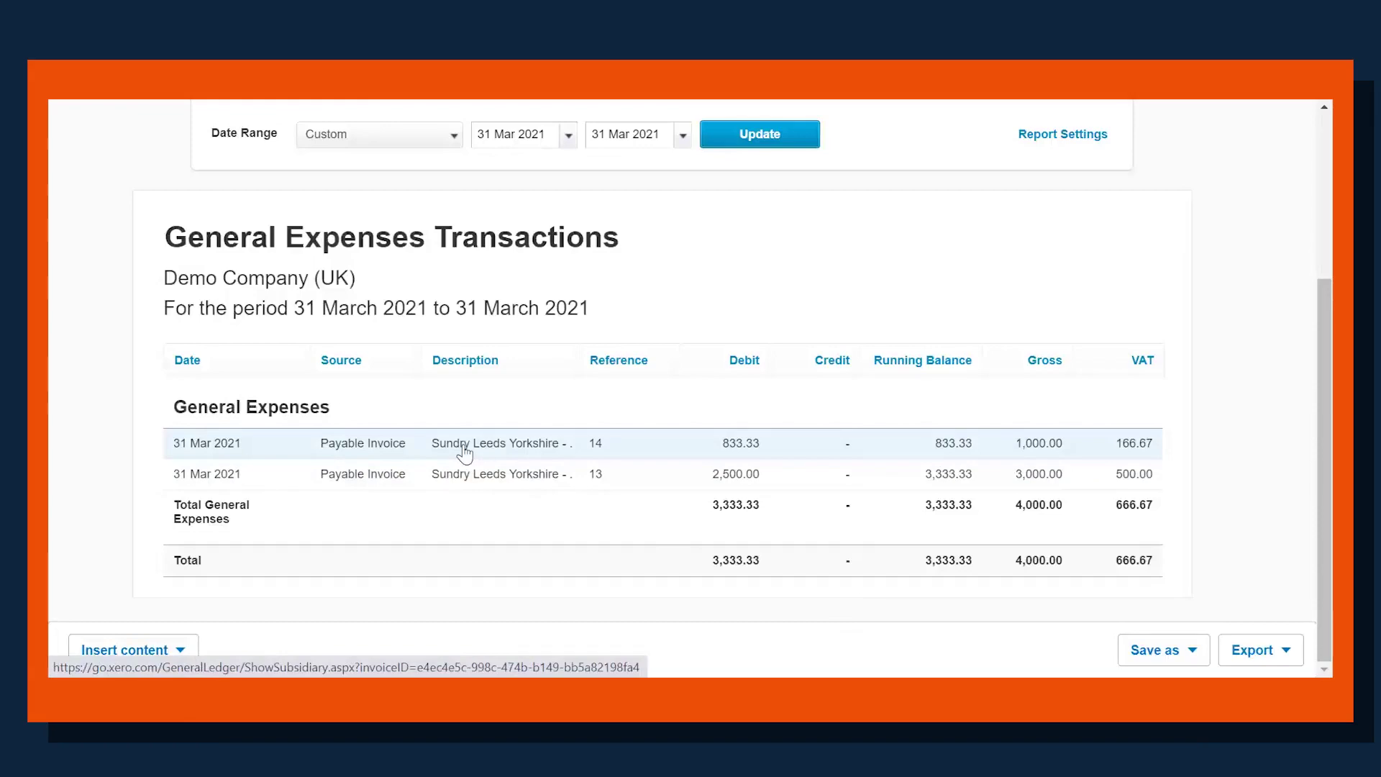
scroll(601, 584, up, 5)
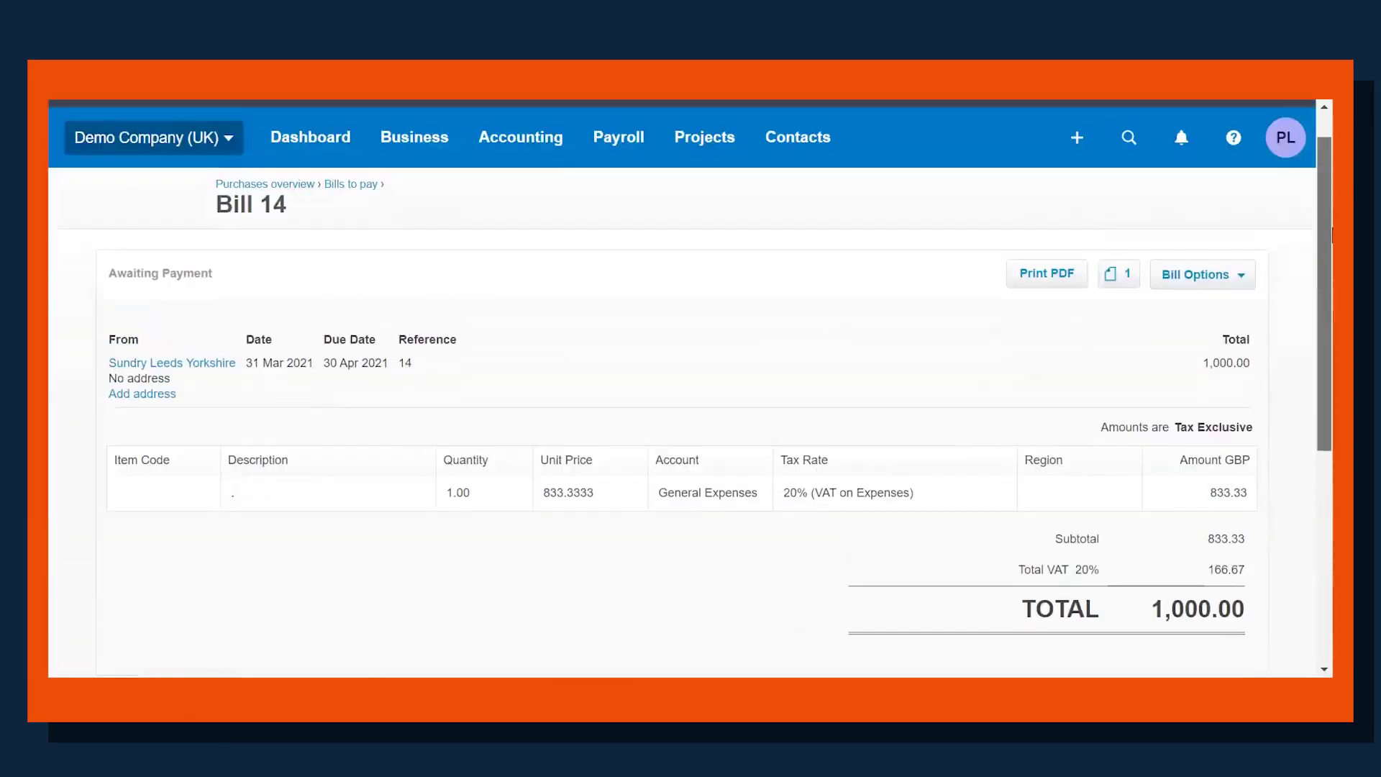
click(1114, 283)
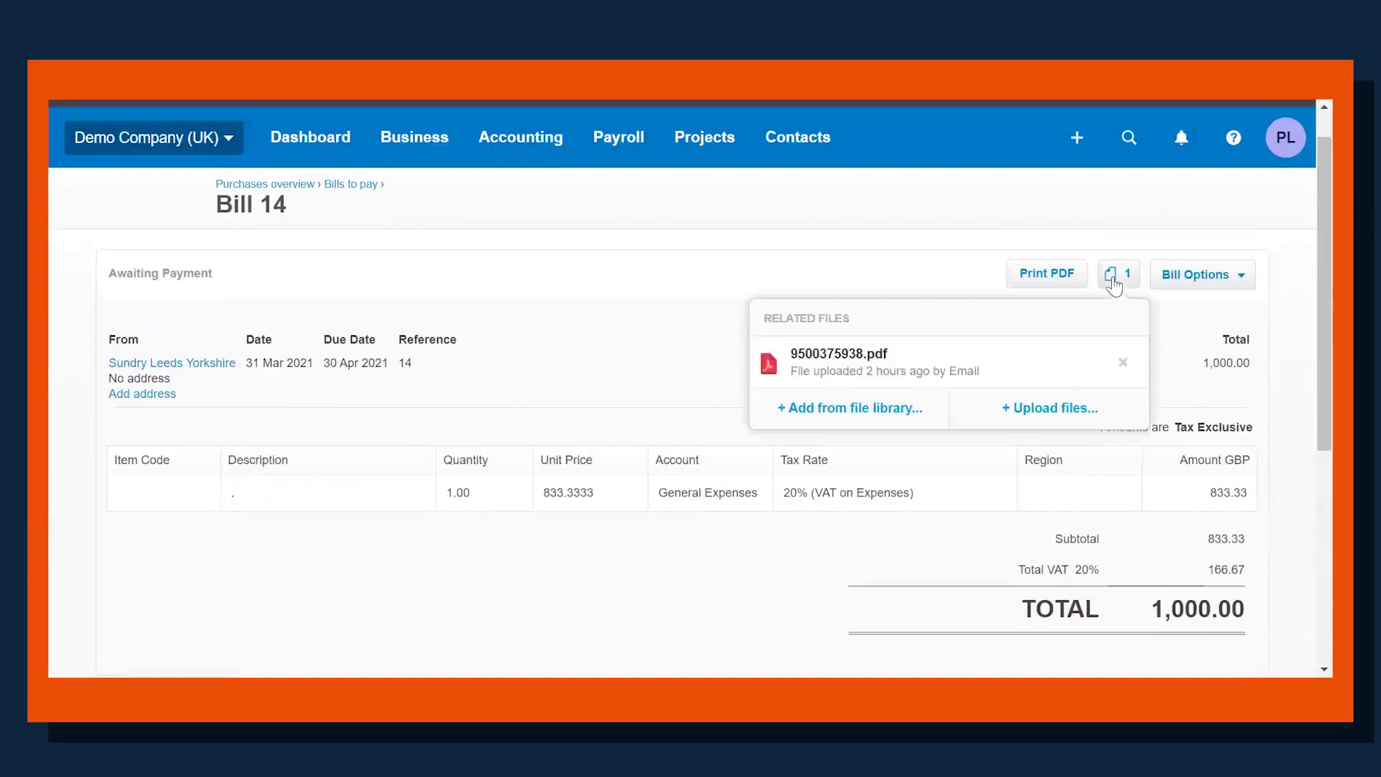
click(851, 367)
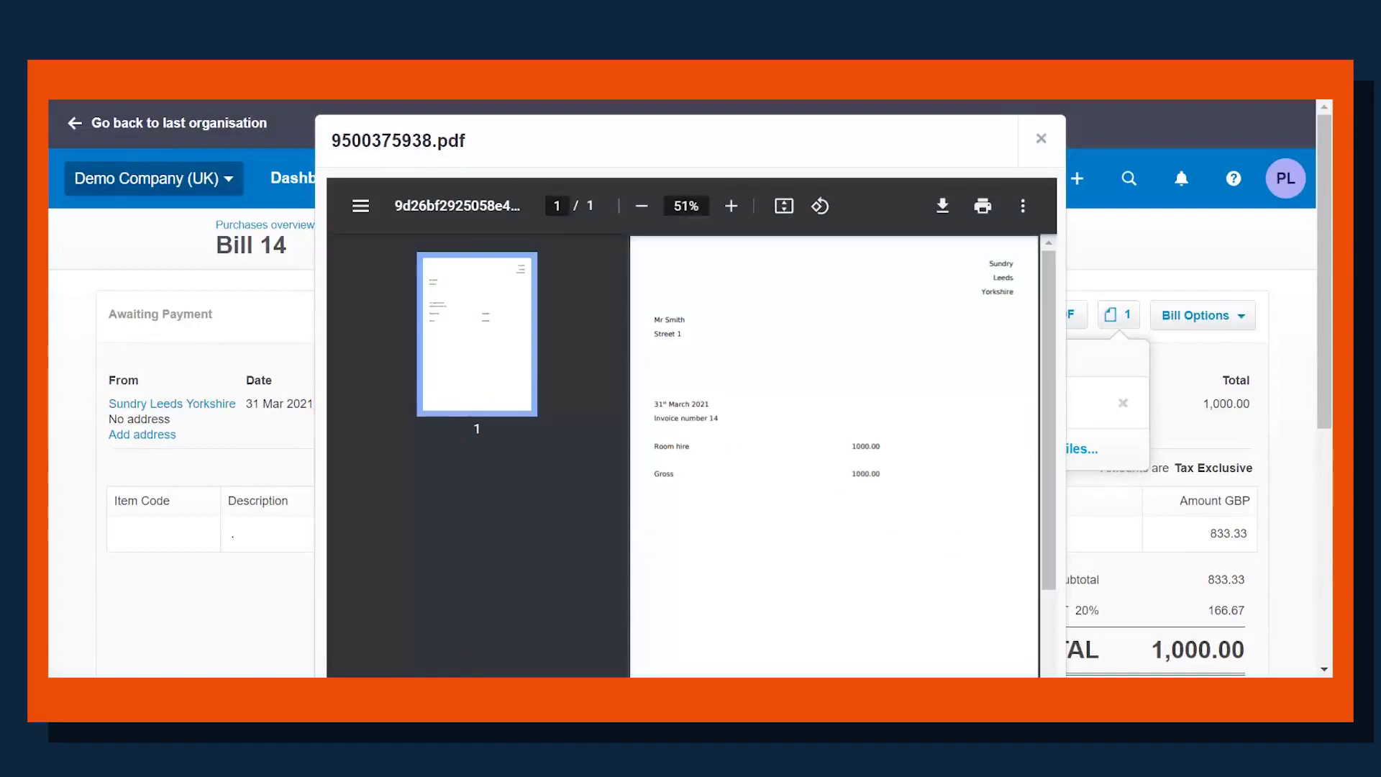
- In Book1, enter 'room hire' in A3 and 1000 in C3, then minimize Excel
key(alt+Tab)
click(201, 539)
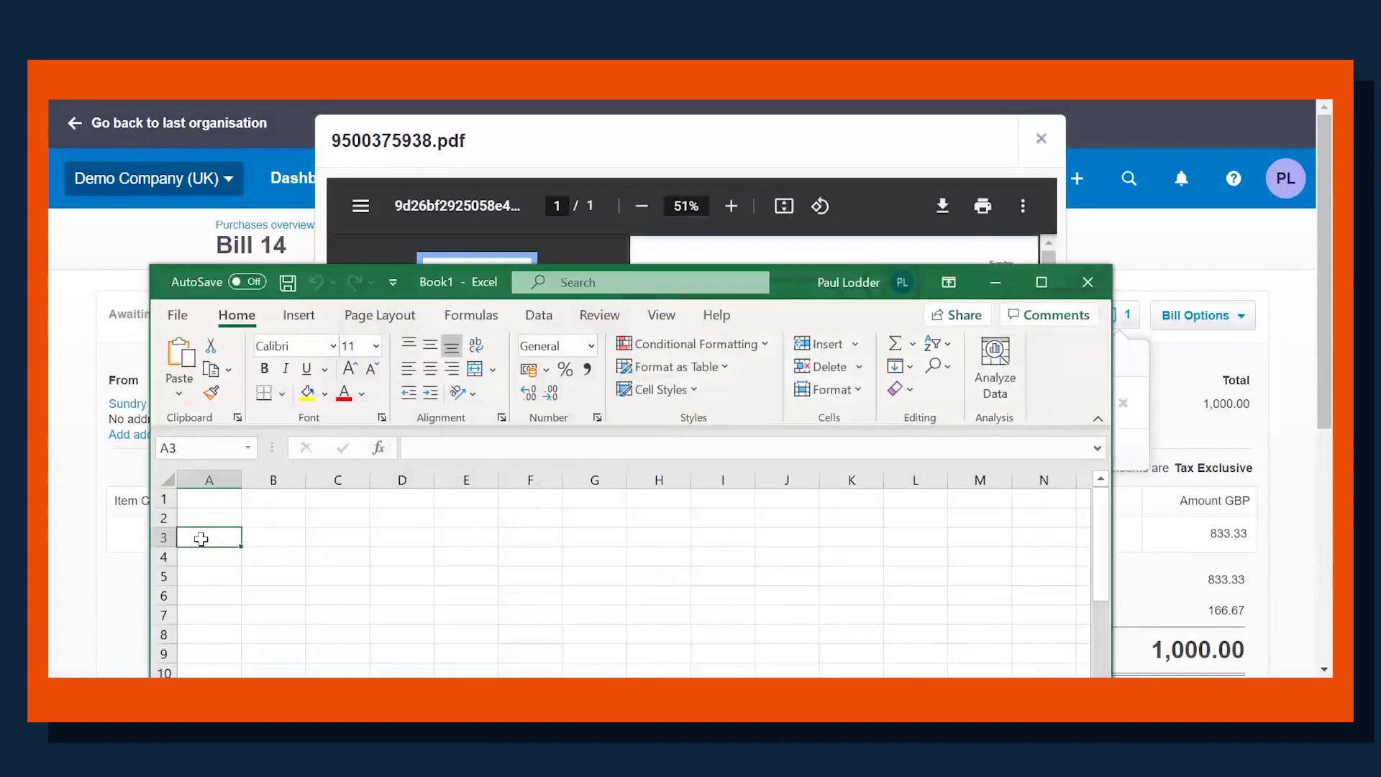
text(ro)
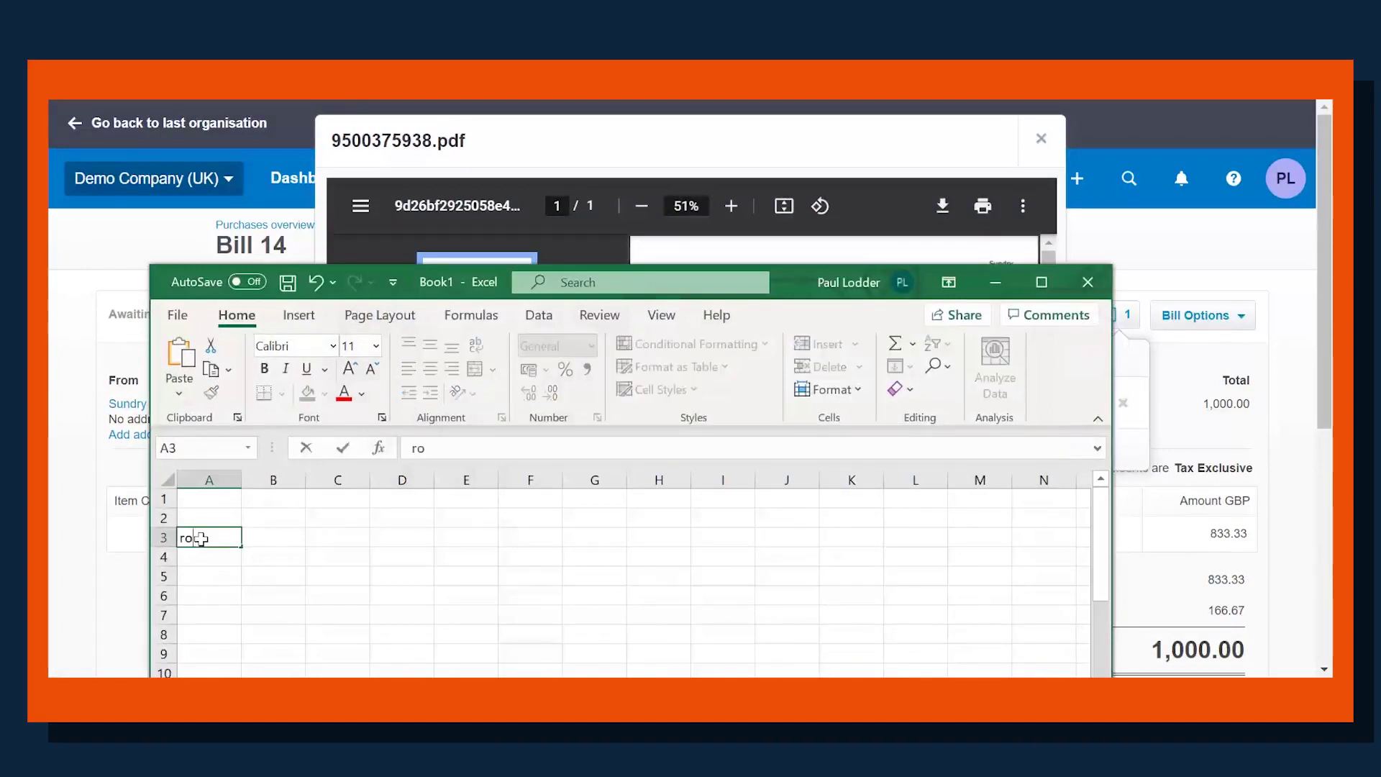
text(om hire)
key(Tab)
key(Tab)
text(1000)
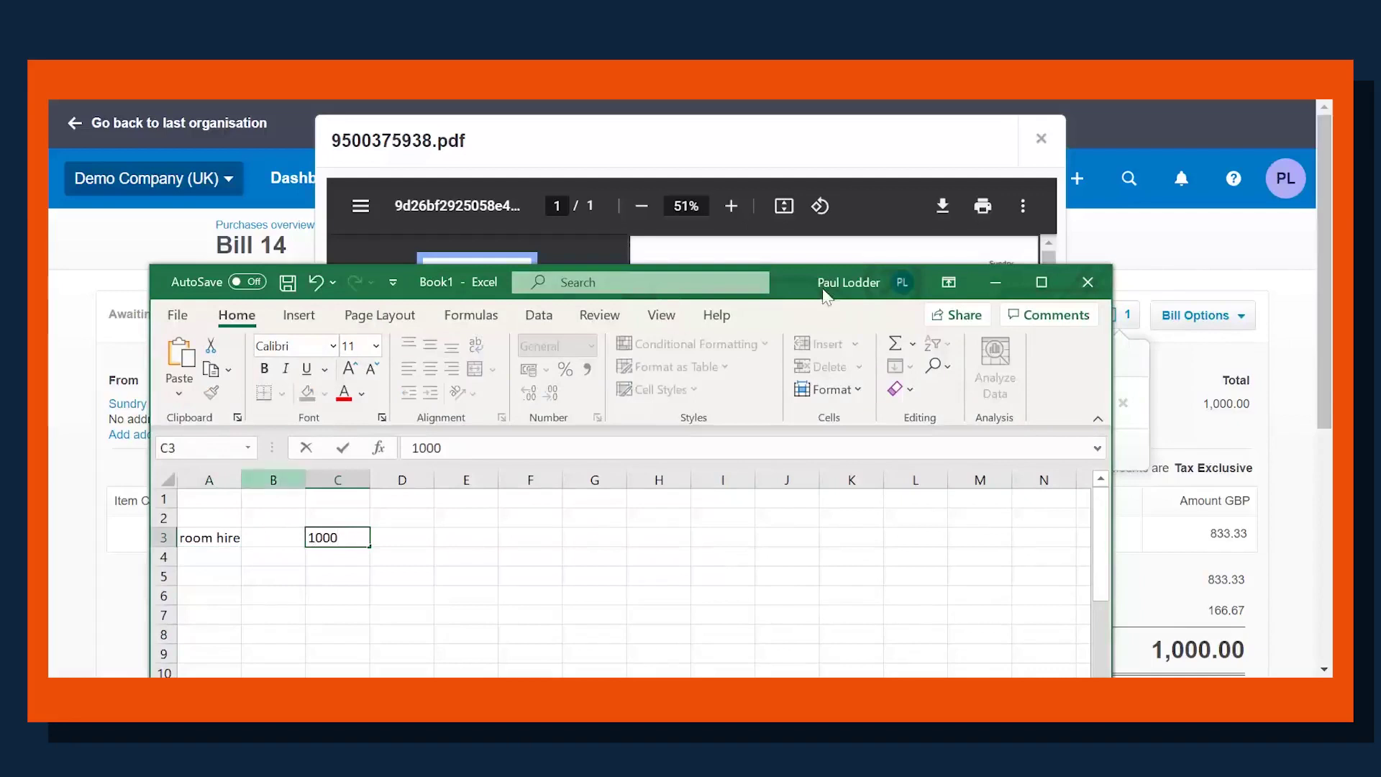
click(1011, 277)
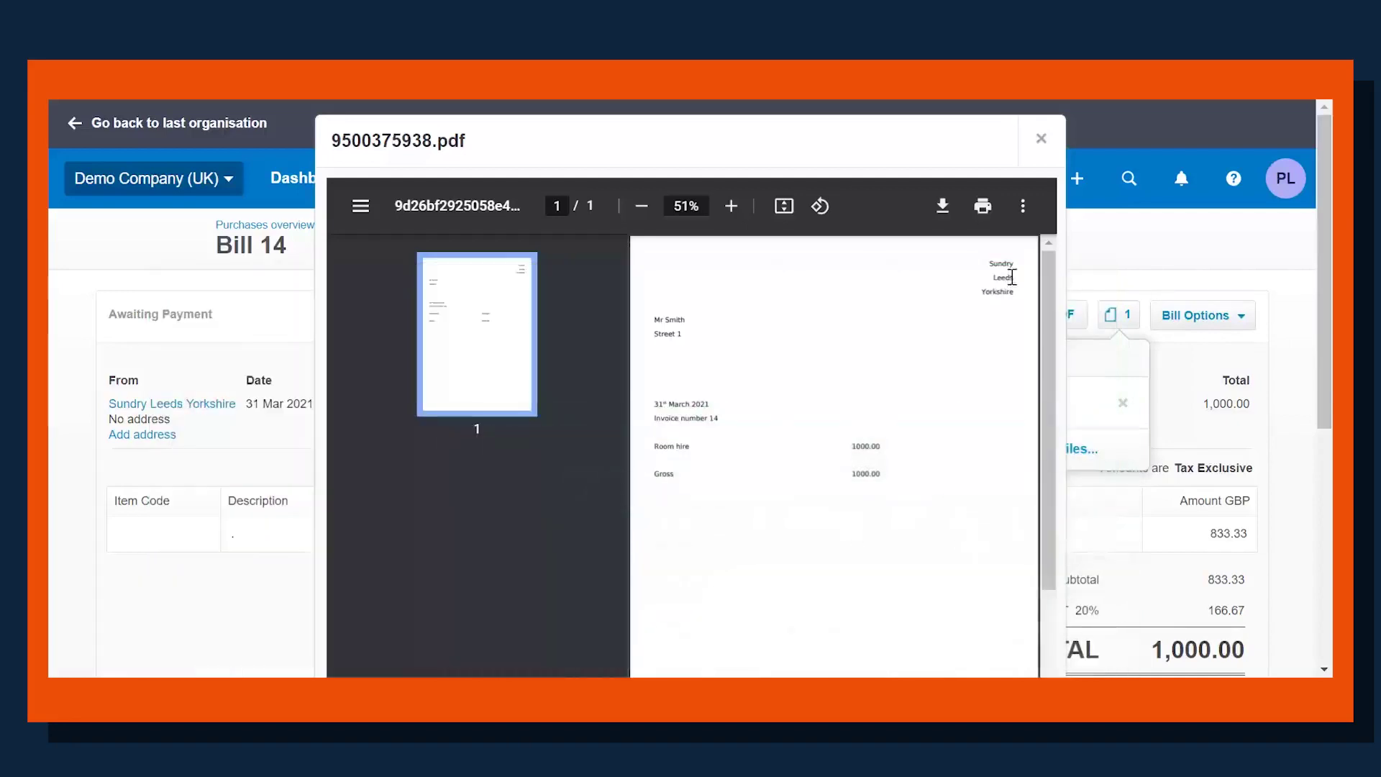
- Close the Bill 14 preview and preview Bill 13's attached invoice listing small gifts and branded pens
click(1035, 144)
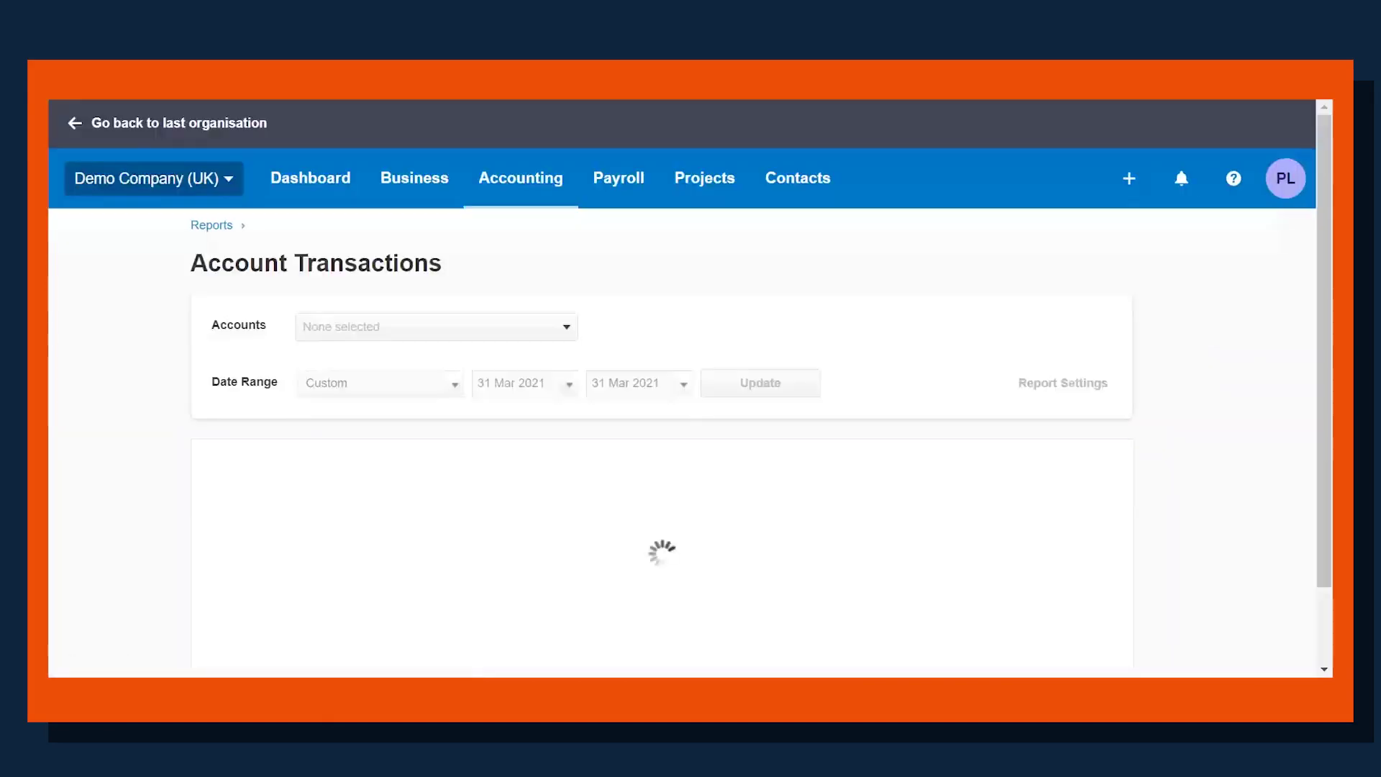
scroll(691, 360, down, 1)
scroll(492, 509, down, 3)
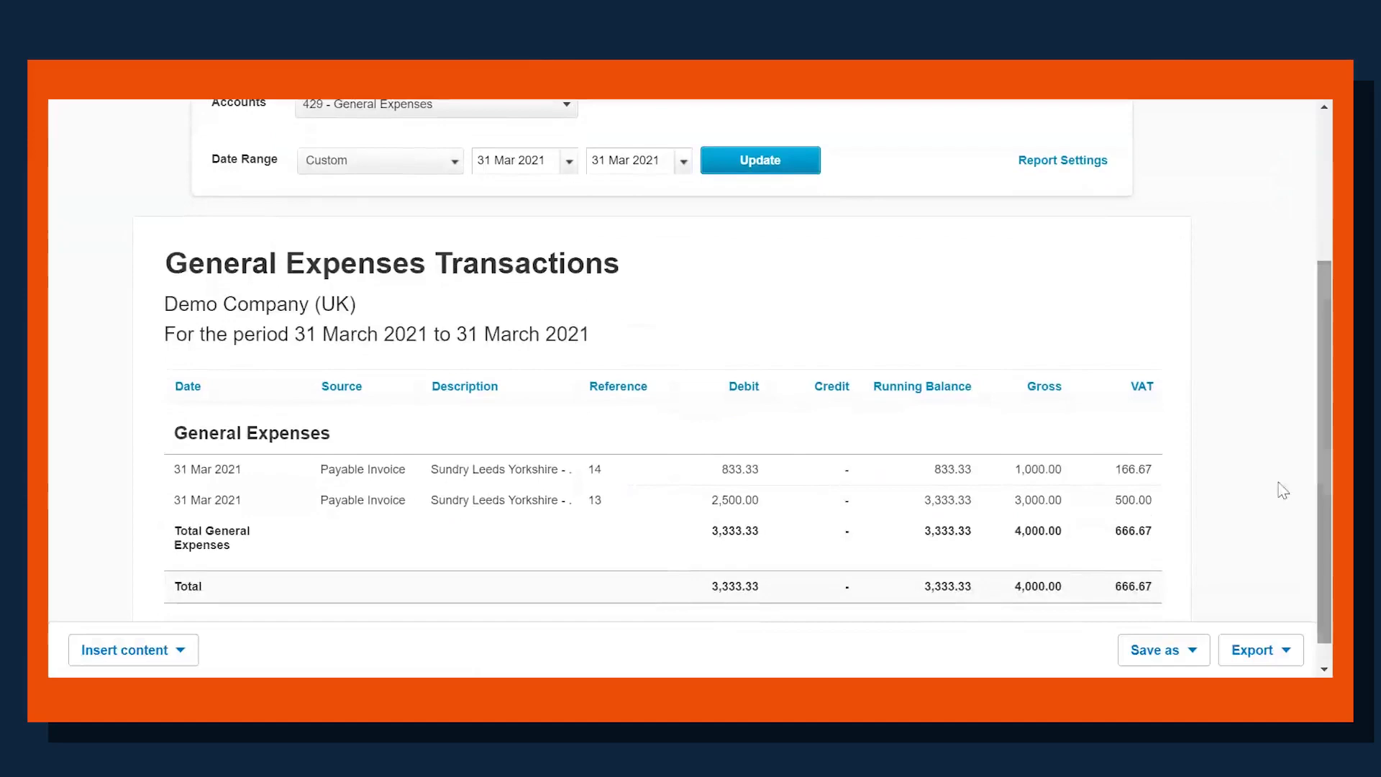
click(491, 501)
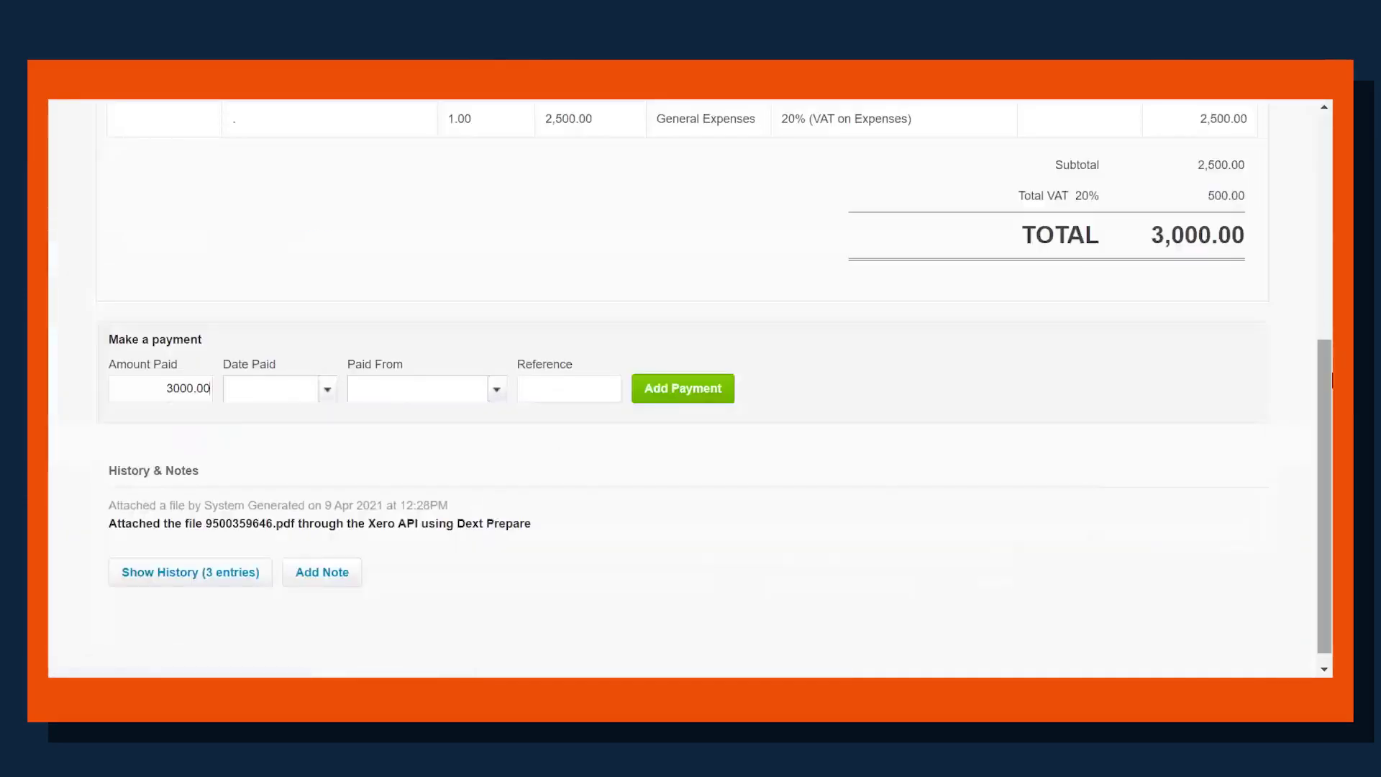
scroll(691, 389, up, 6)
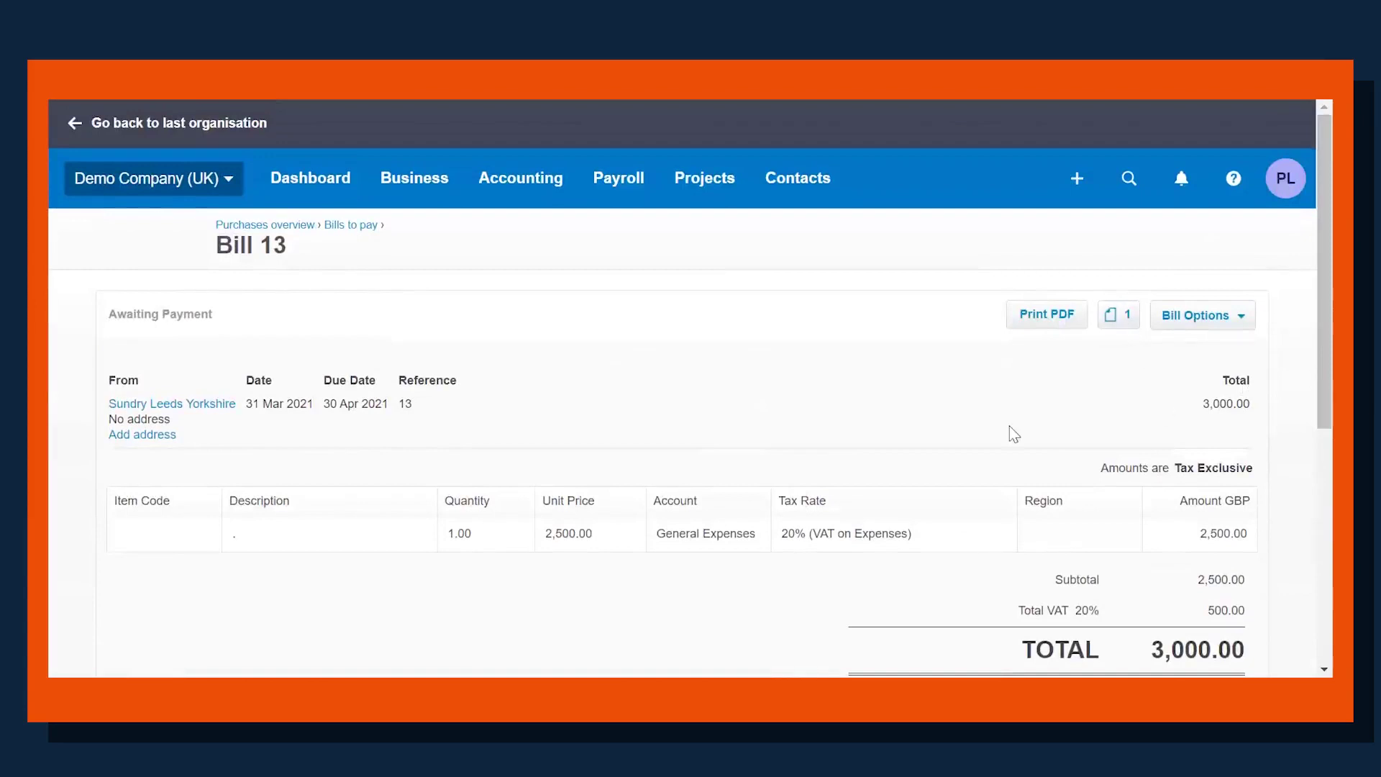
click(1115, 315)
click(894, 407)
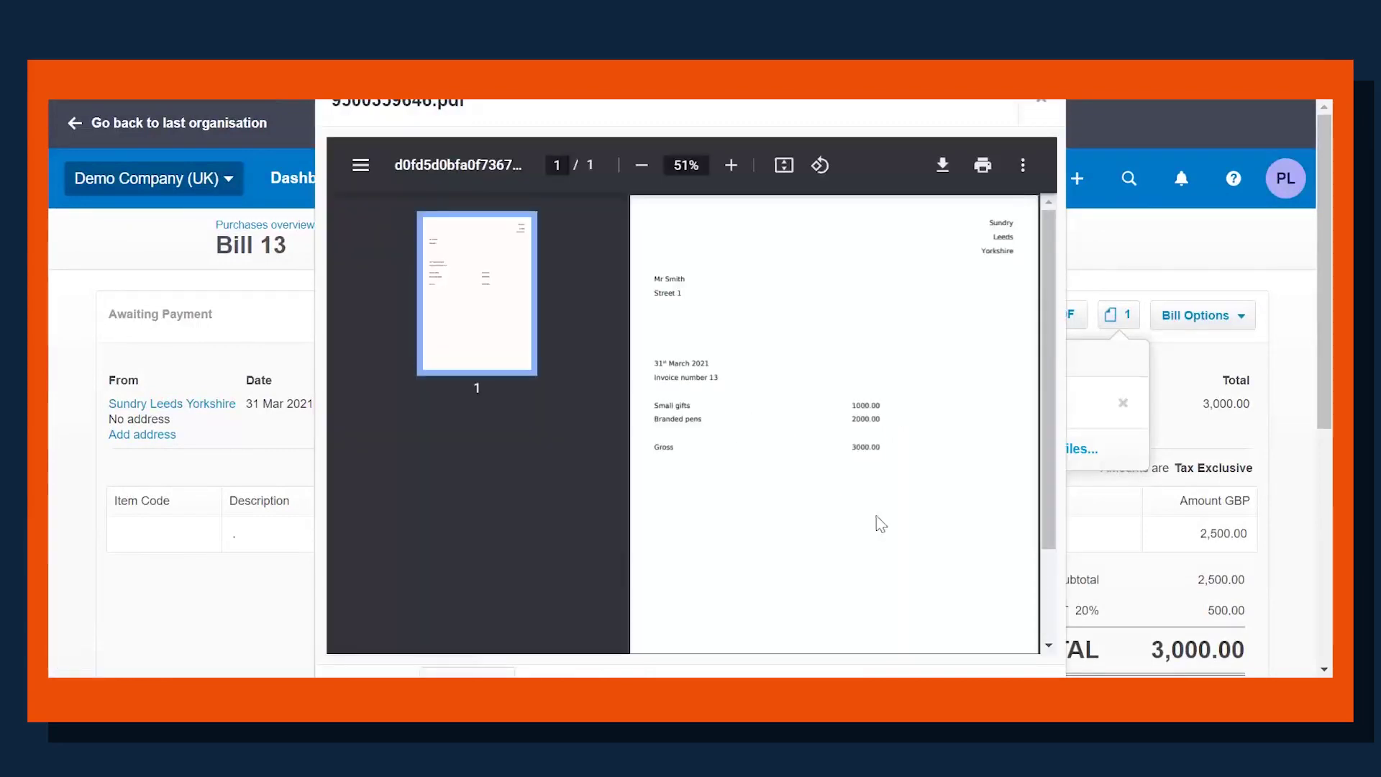
- Add 'small gifts' with 1000 in row 4 and 'branded pens' with 1000 in row 5 of Book1
key(alt+Tab)
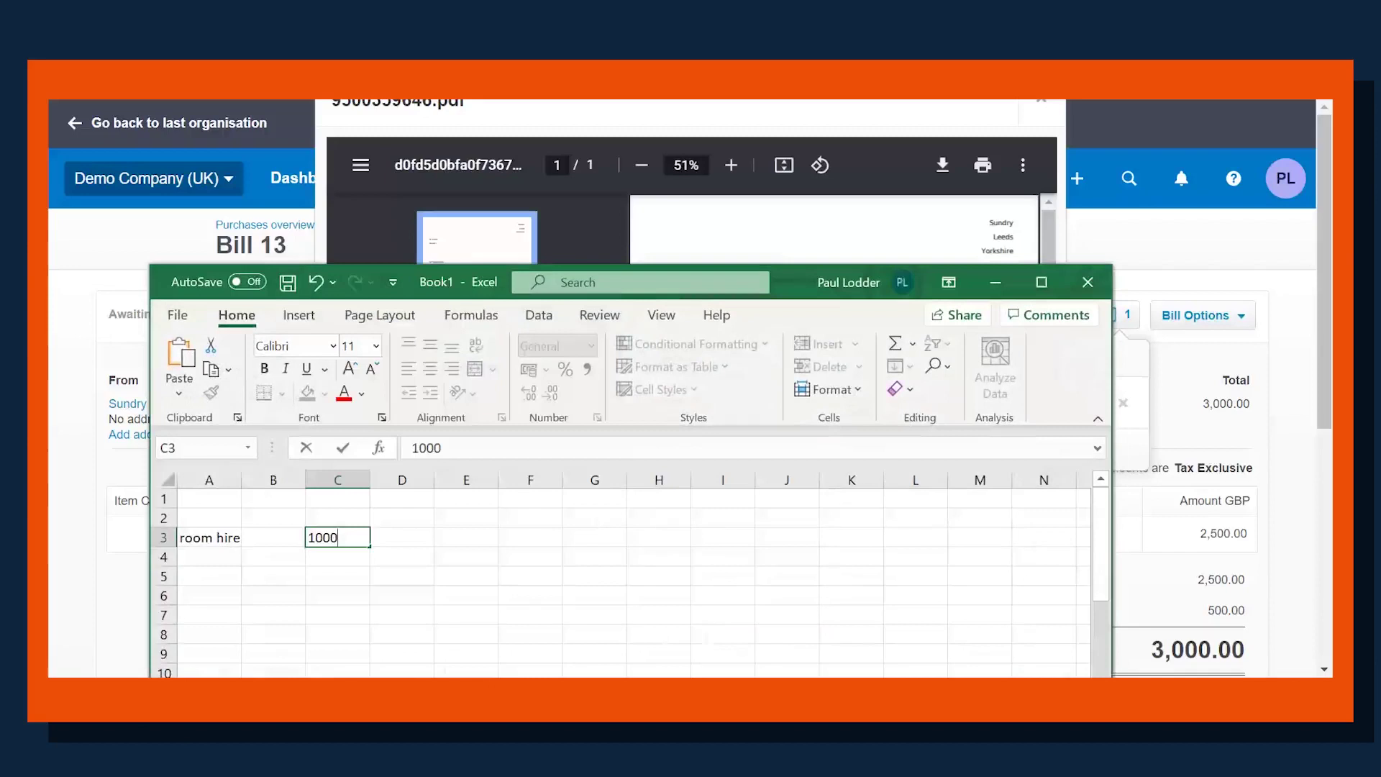
click(238, 564)
text(small)
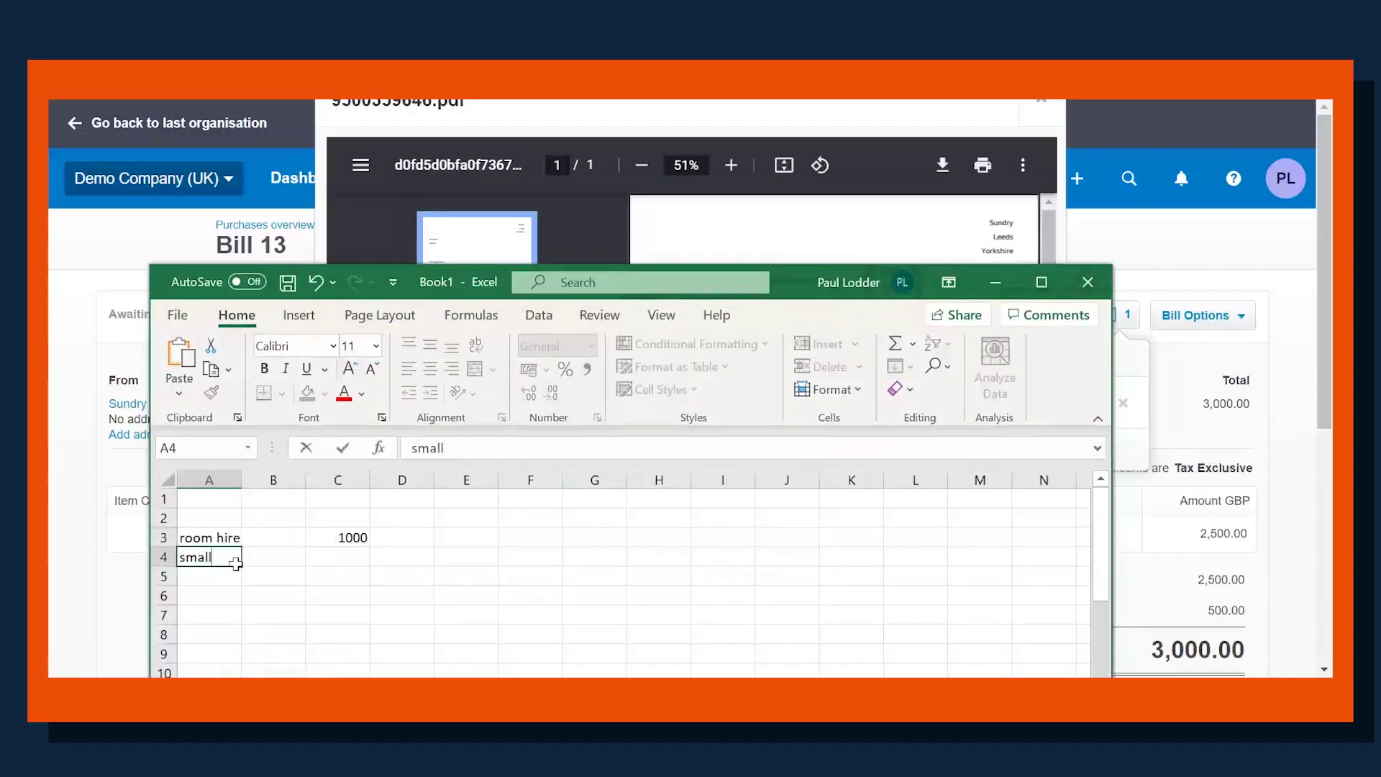
text( gifts)
key(Tab)
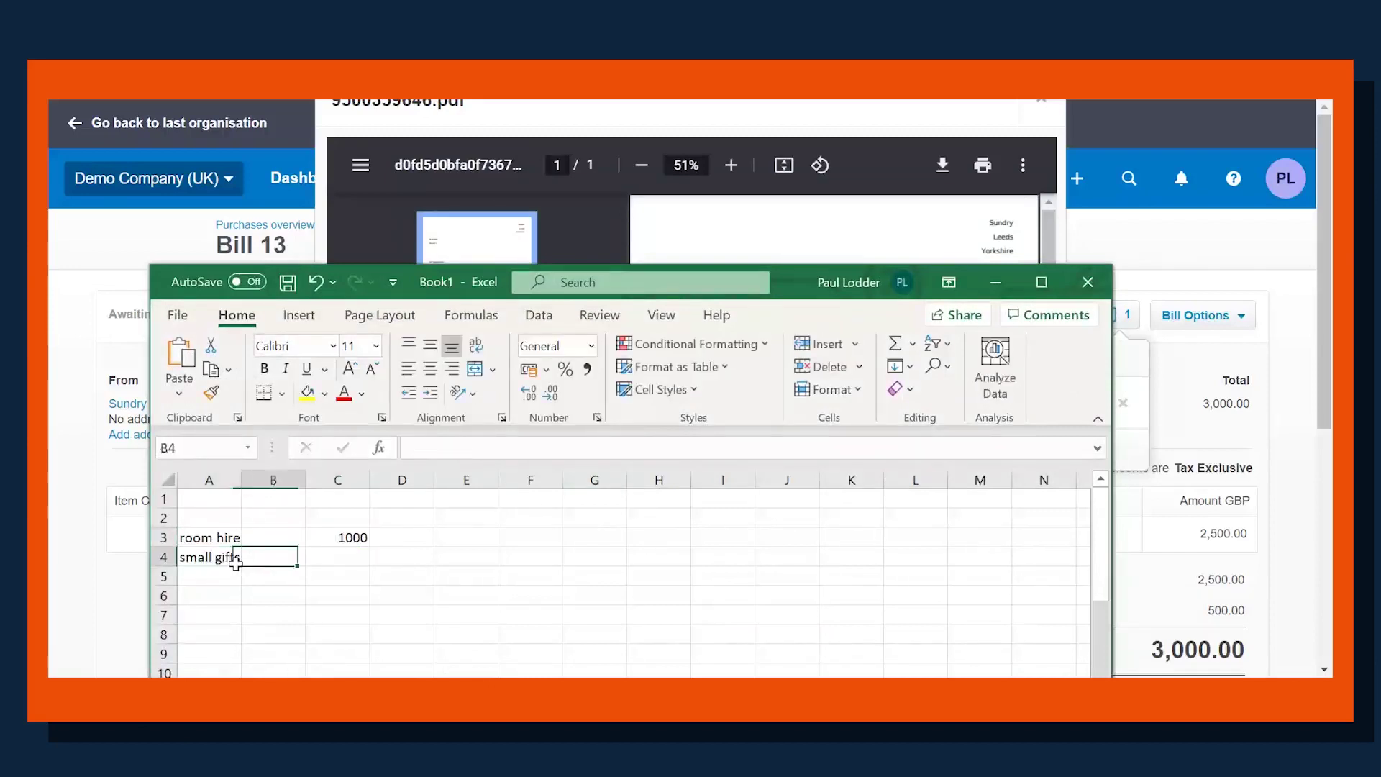
key(Tab)
text(1000)
key(Return)
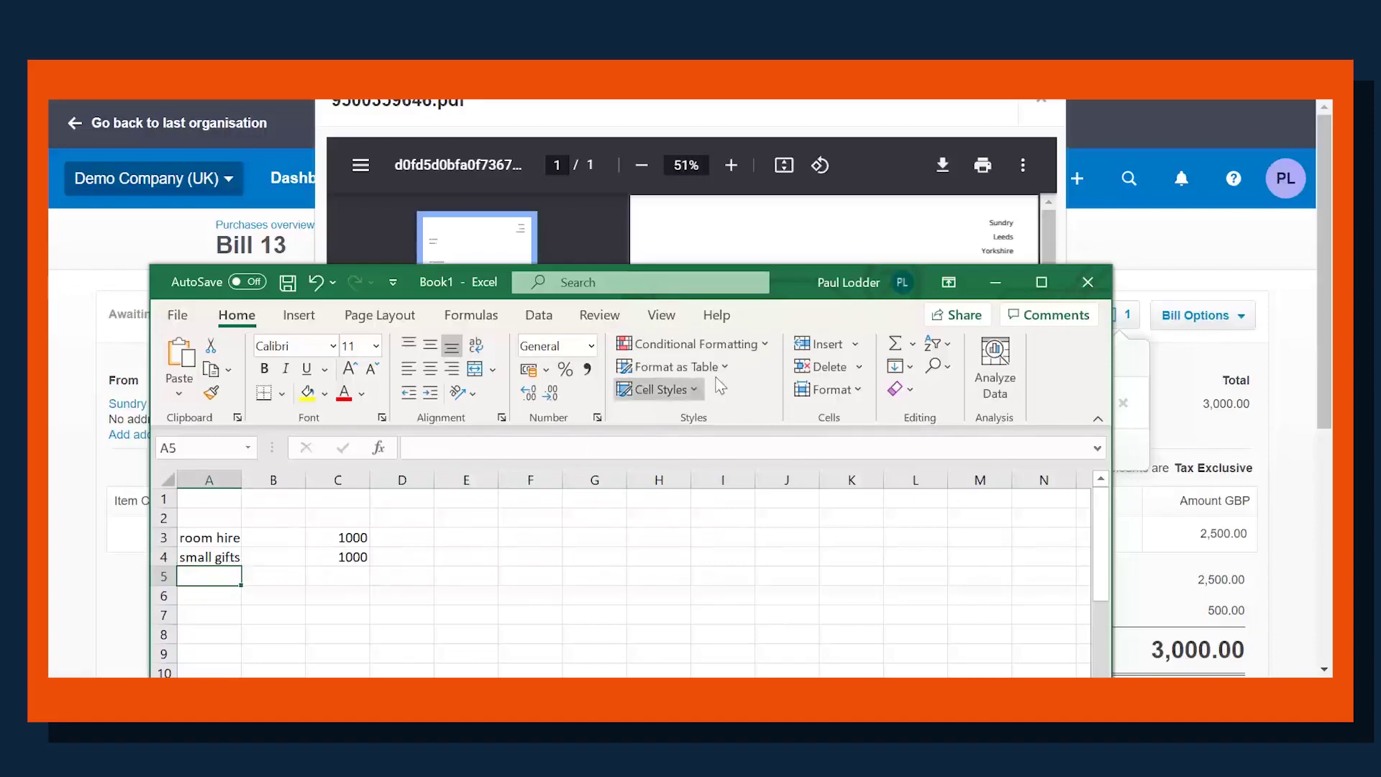
drag(794, 287, 783, 224)
text(bran)
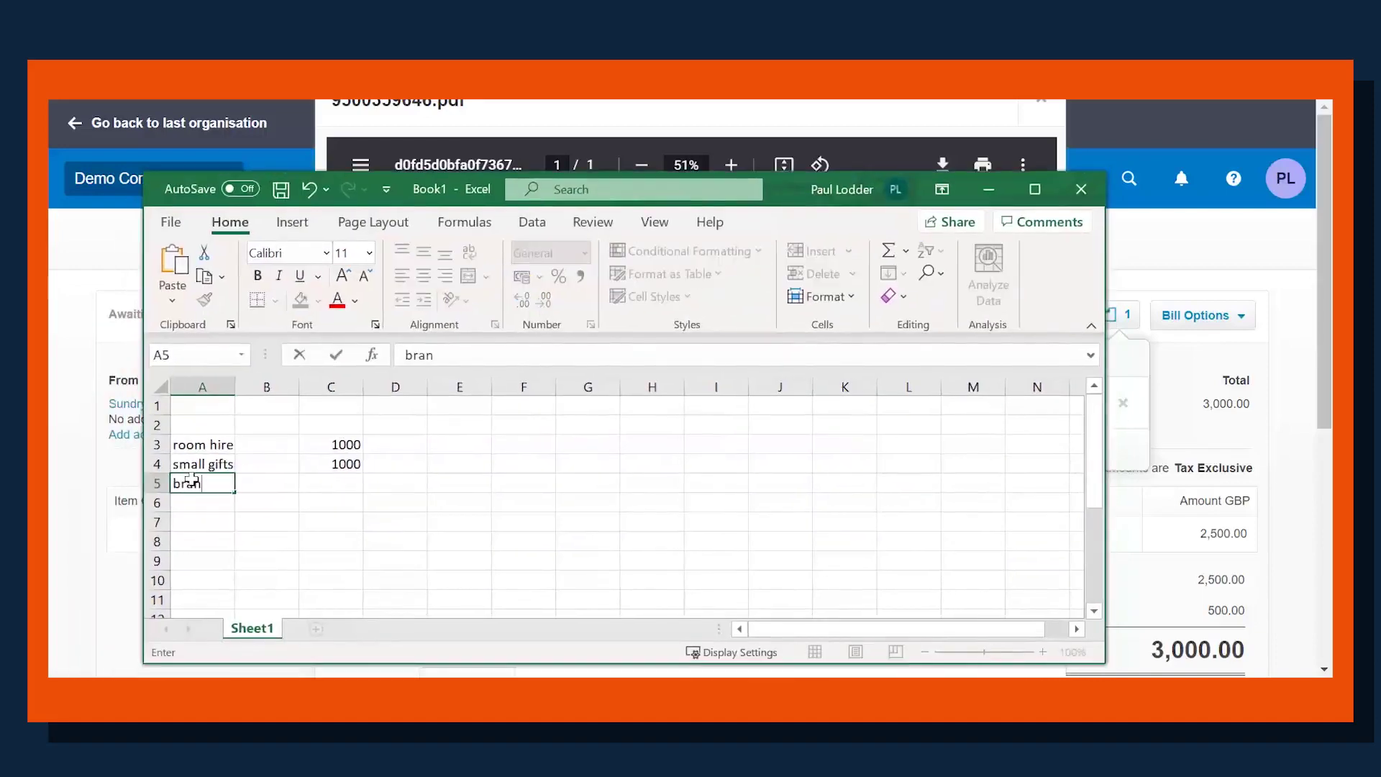
text(ded pens)
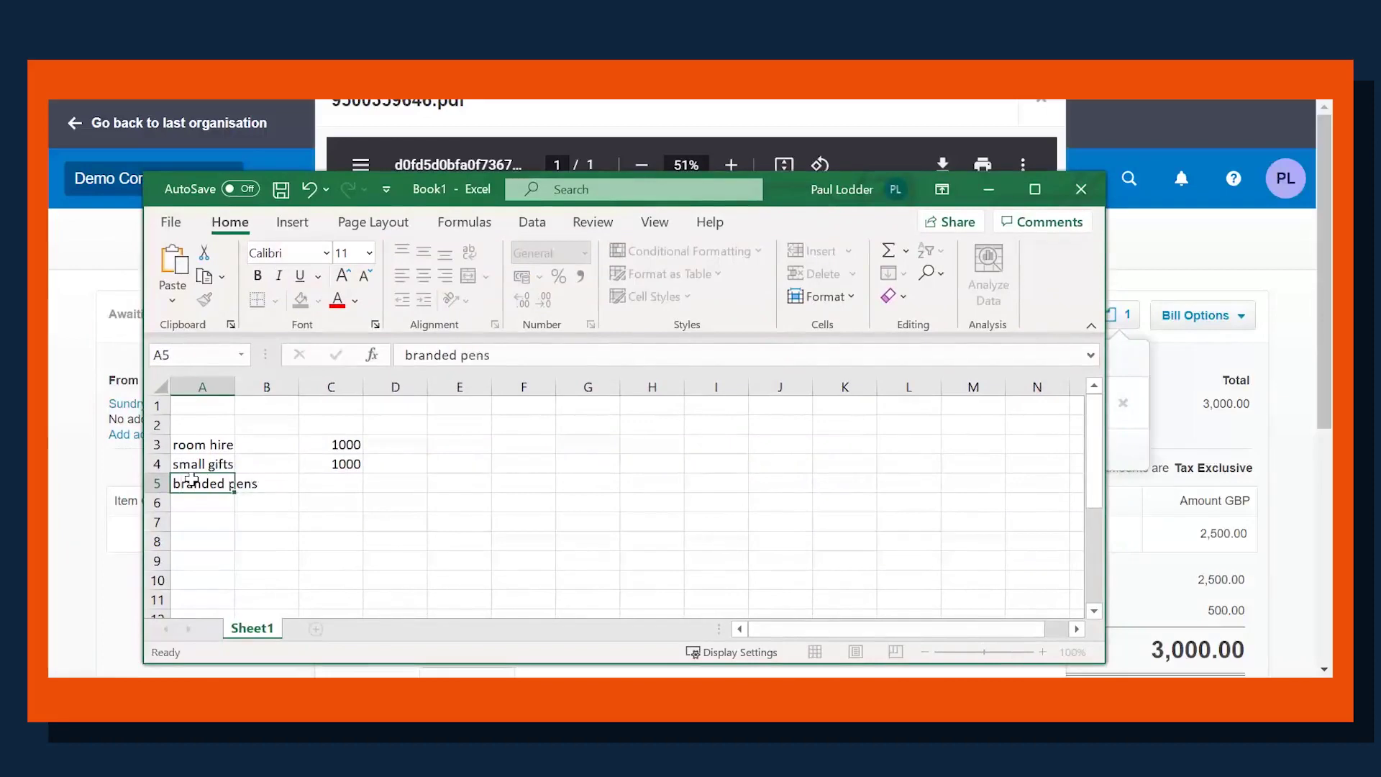
key(Tab)
key(Tab)
text(1000)
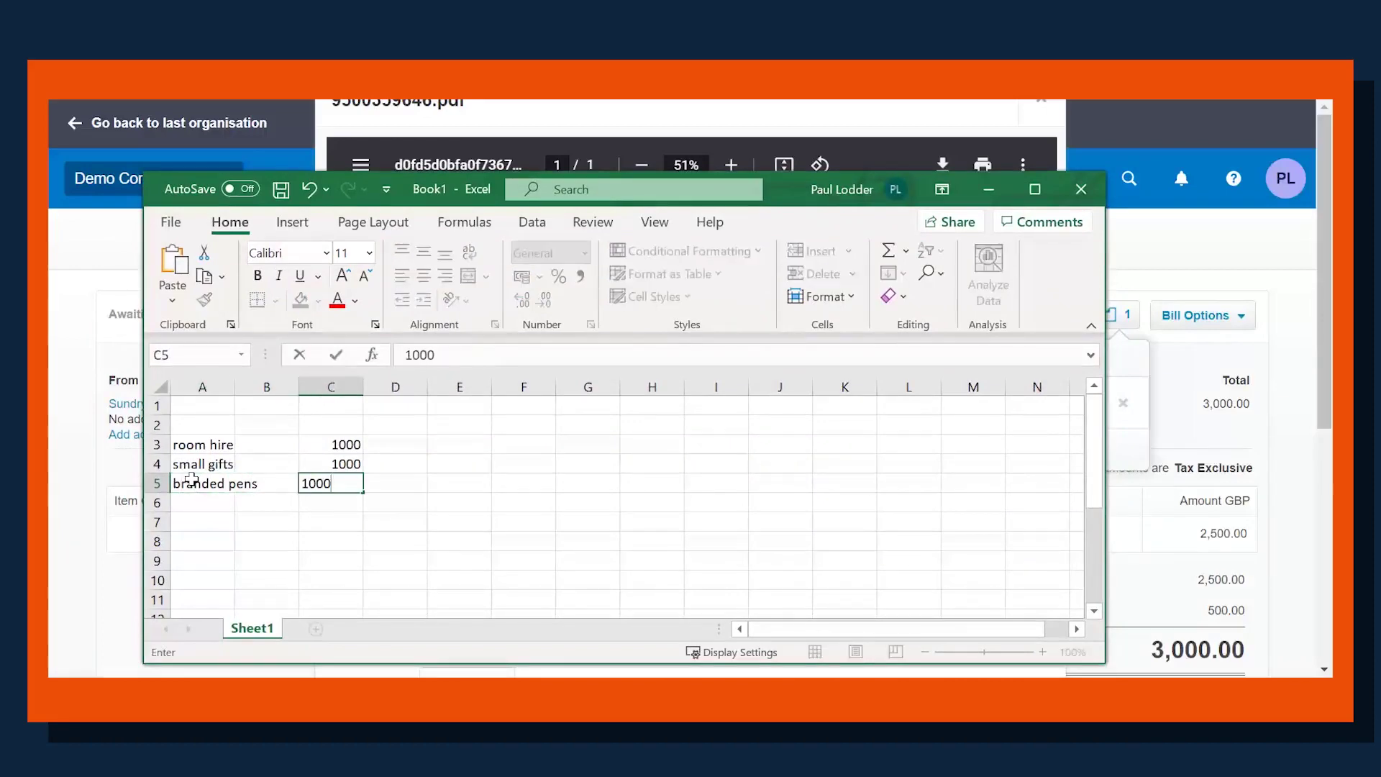
key(Return)
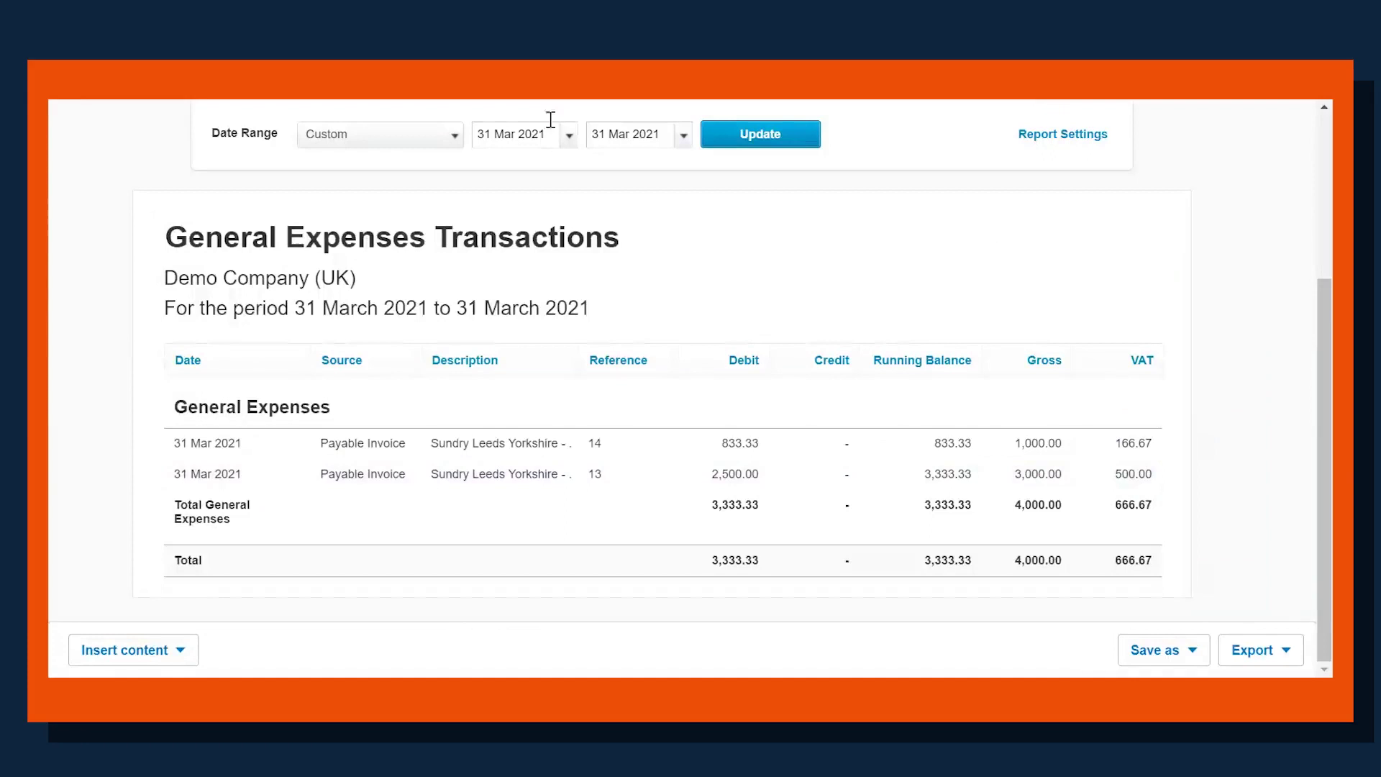
- Set the report date range to 1 April 2021 – 1 April 2021 and update it
click(567, 138)
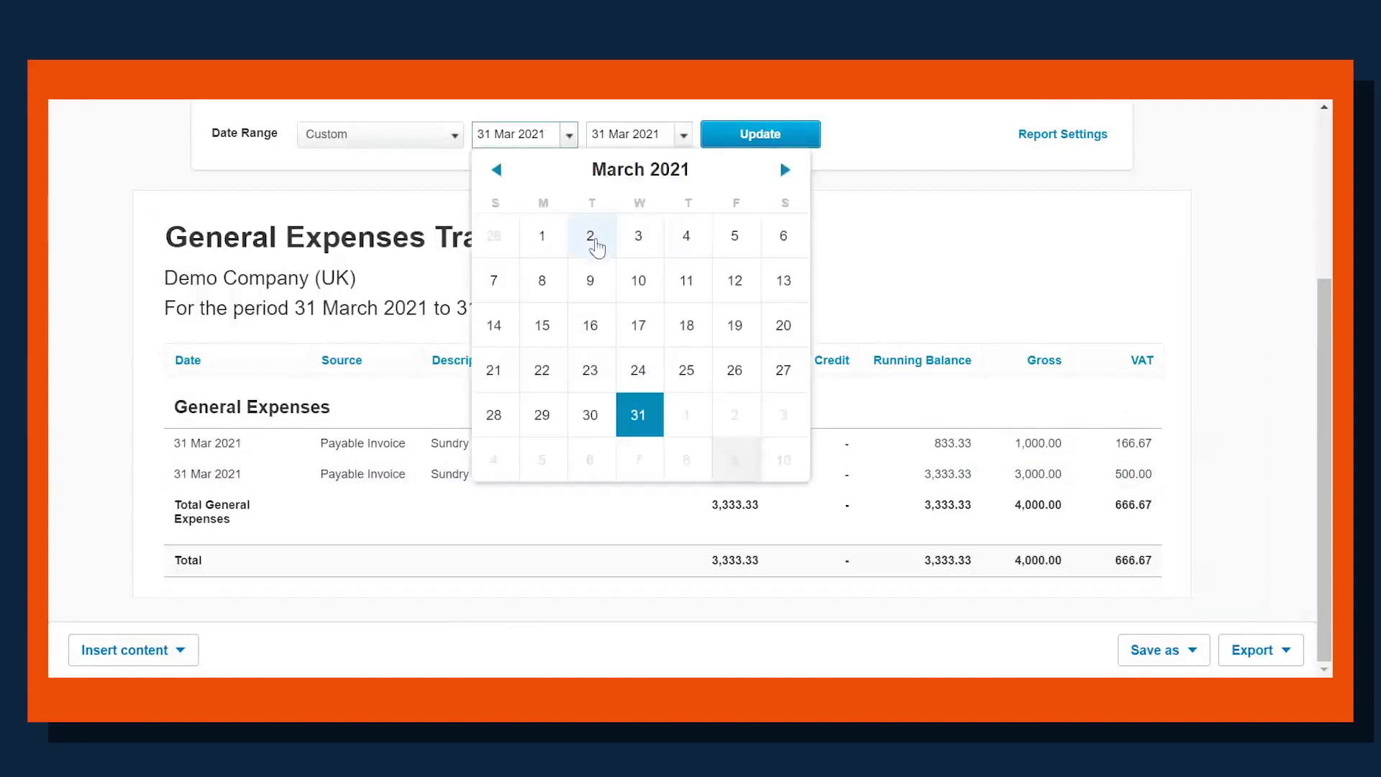
click(690, 421)
click(683, 135)
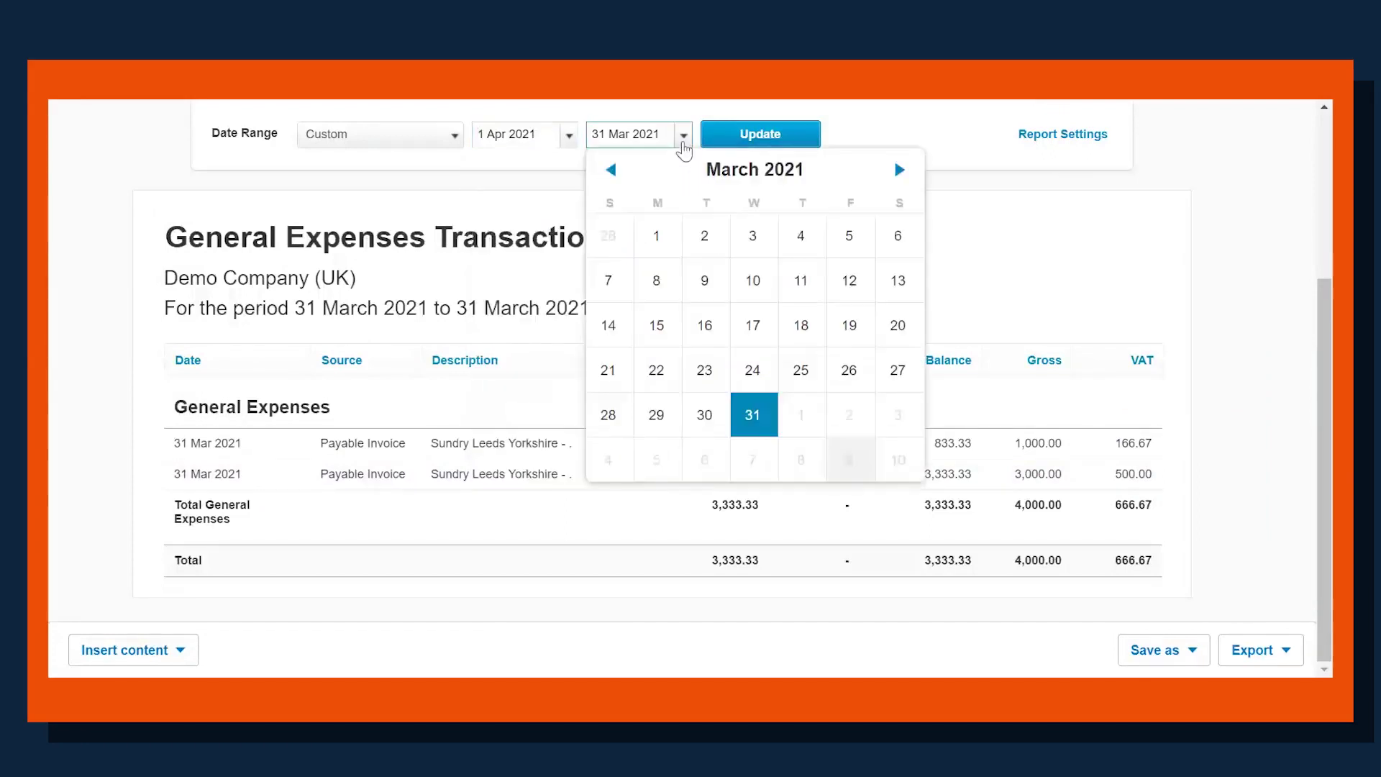
click(658, 238)
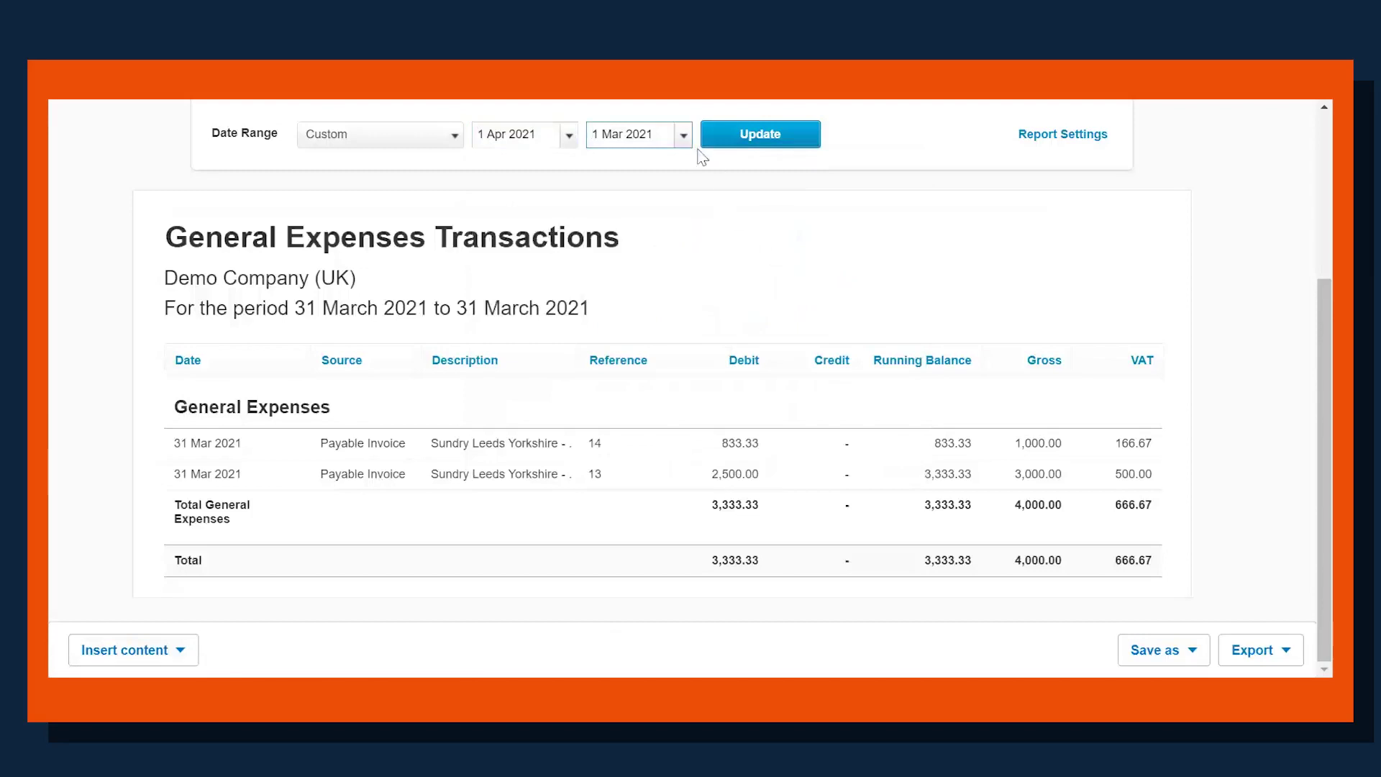
click(684, 141)
click(824, 421)
click(780, 151)
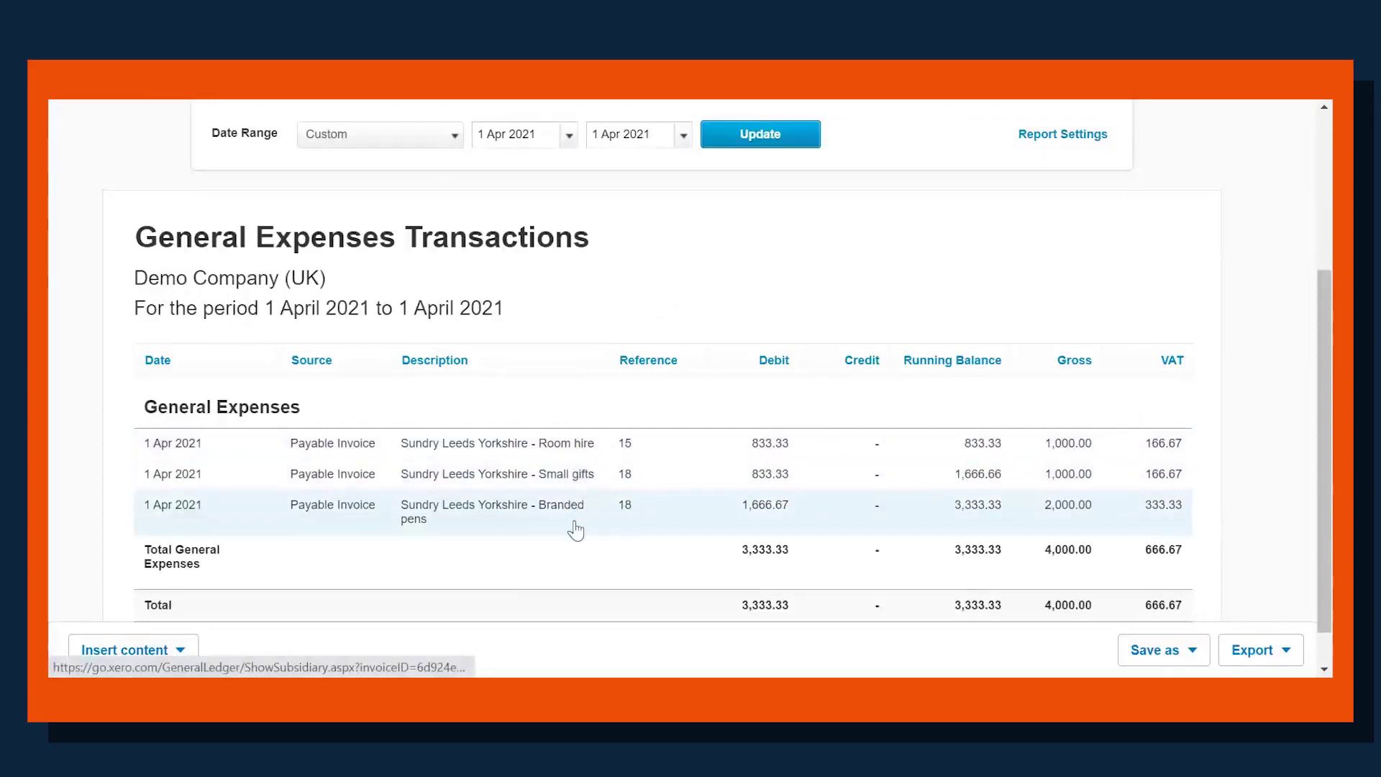
- Export the General Expenses report to Excel and open the downloaded .xlsx file
scroll(1327, 476, down, 1)
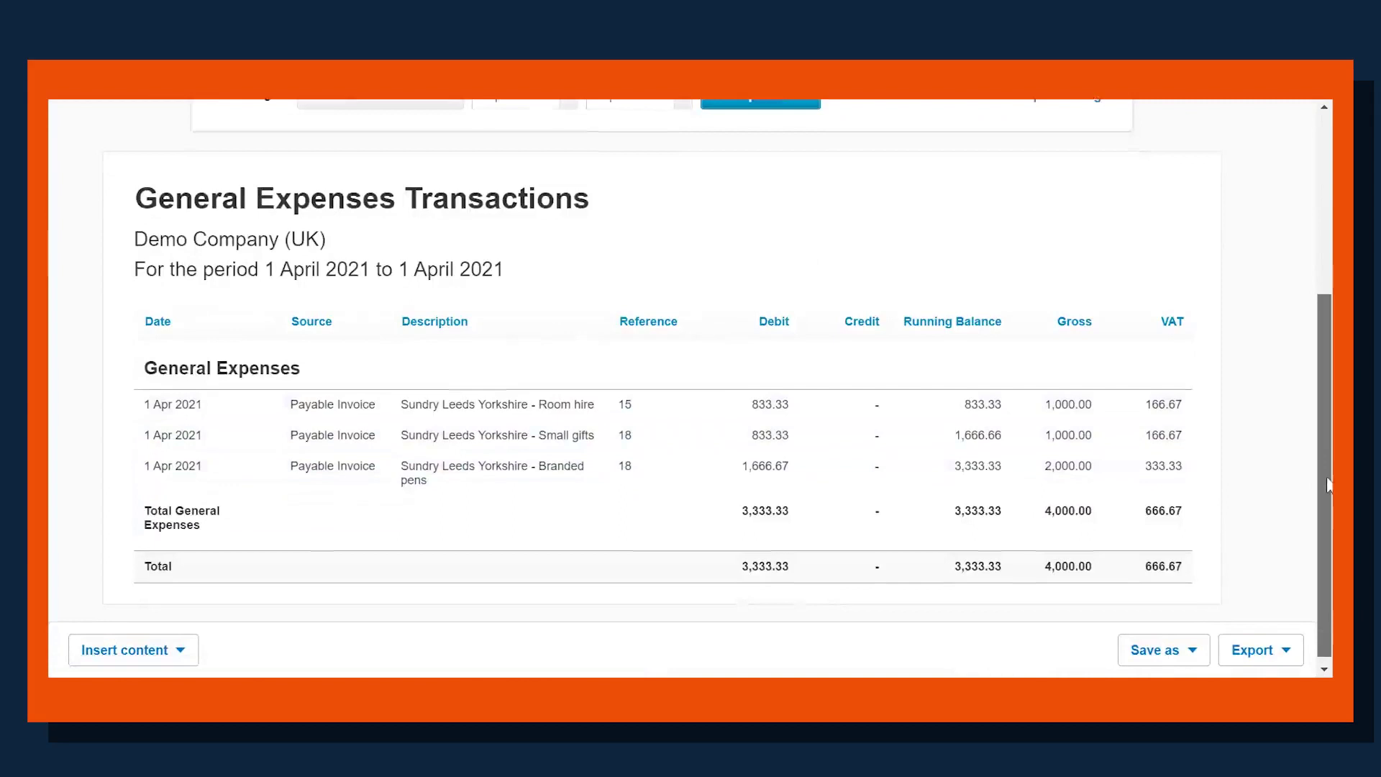
click(1264, 650)
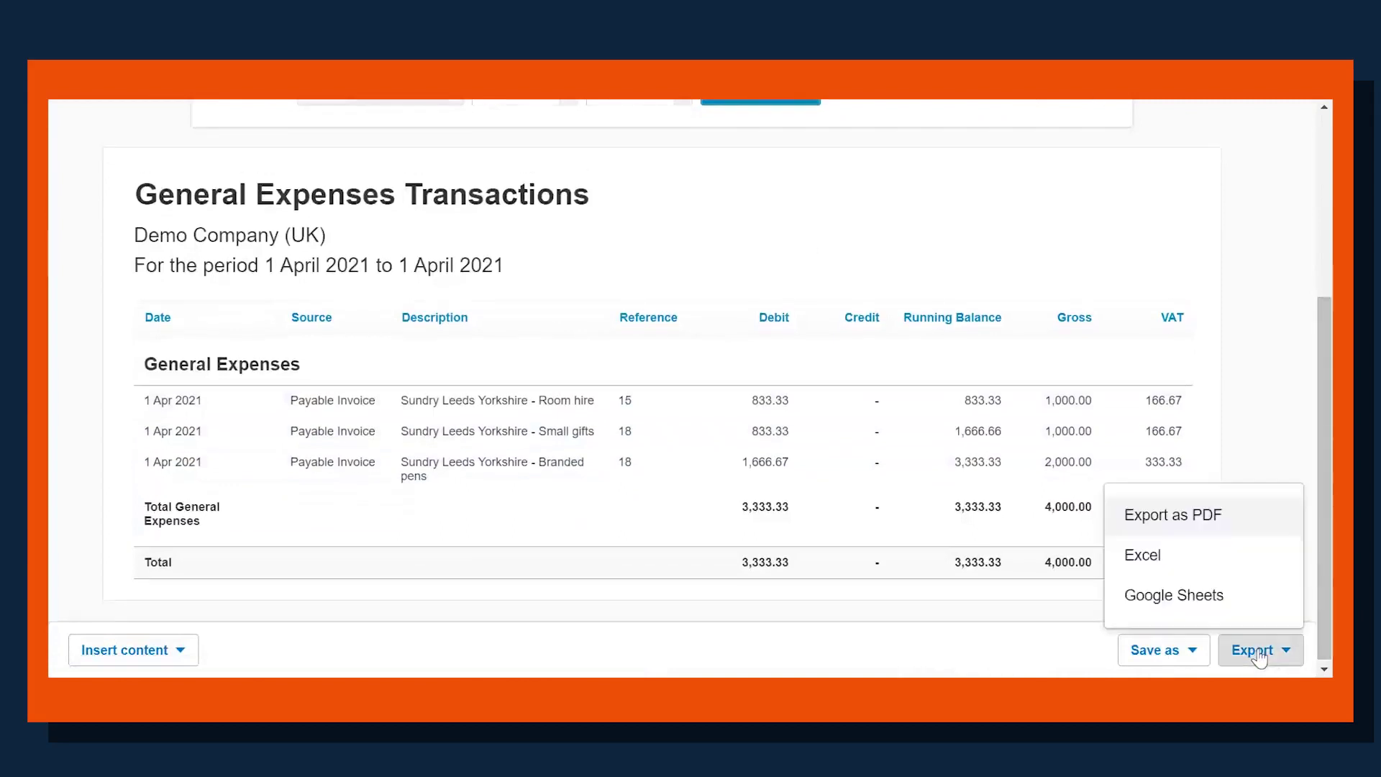
click(1177, 567)
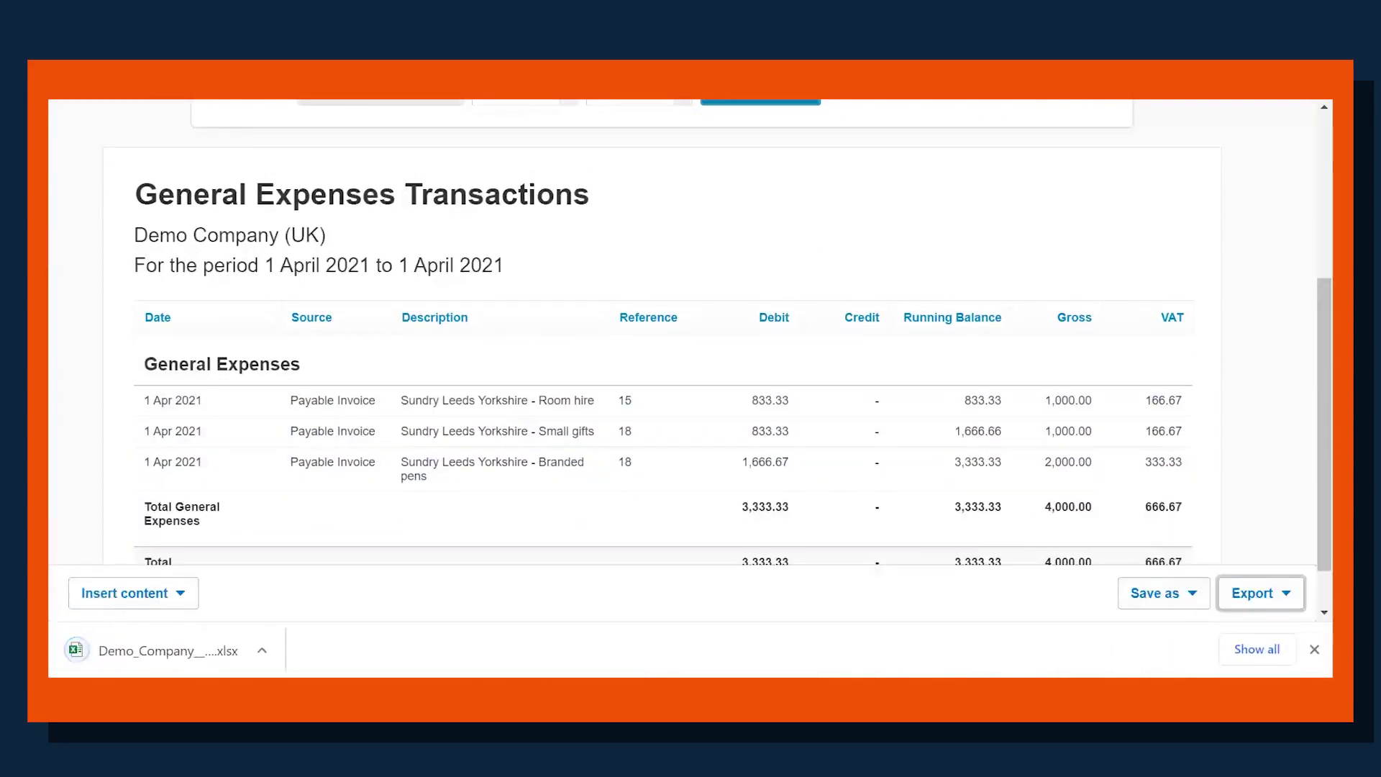
click(136, 656)
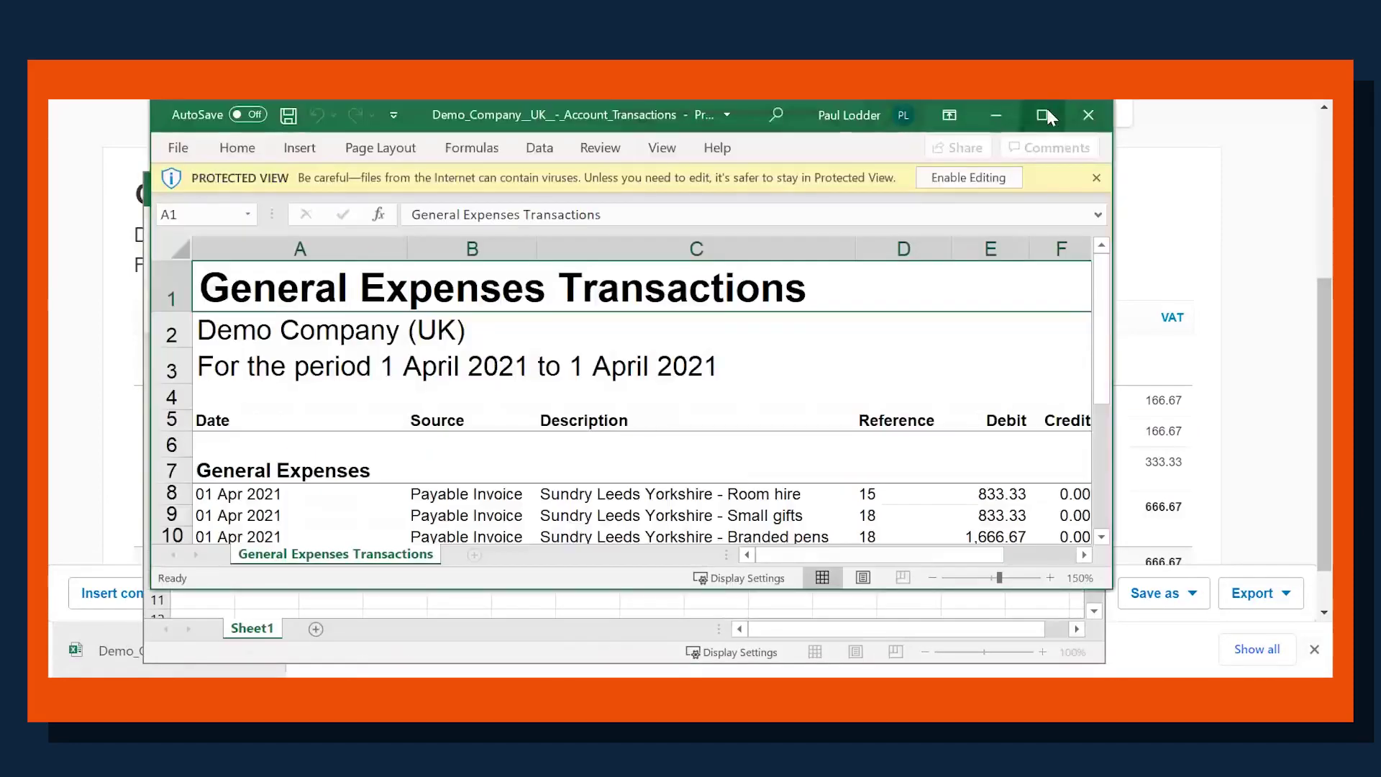
- Maximize the exported General Expenses Transactions workbook window
click(1054, 114)
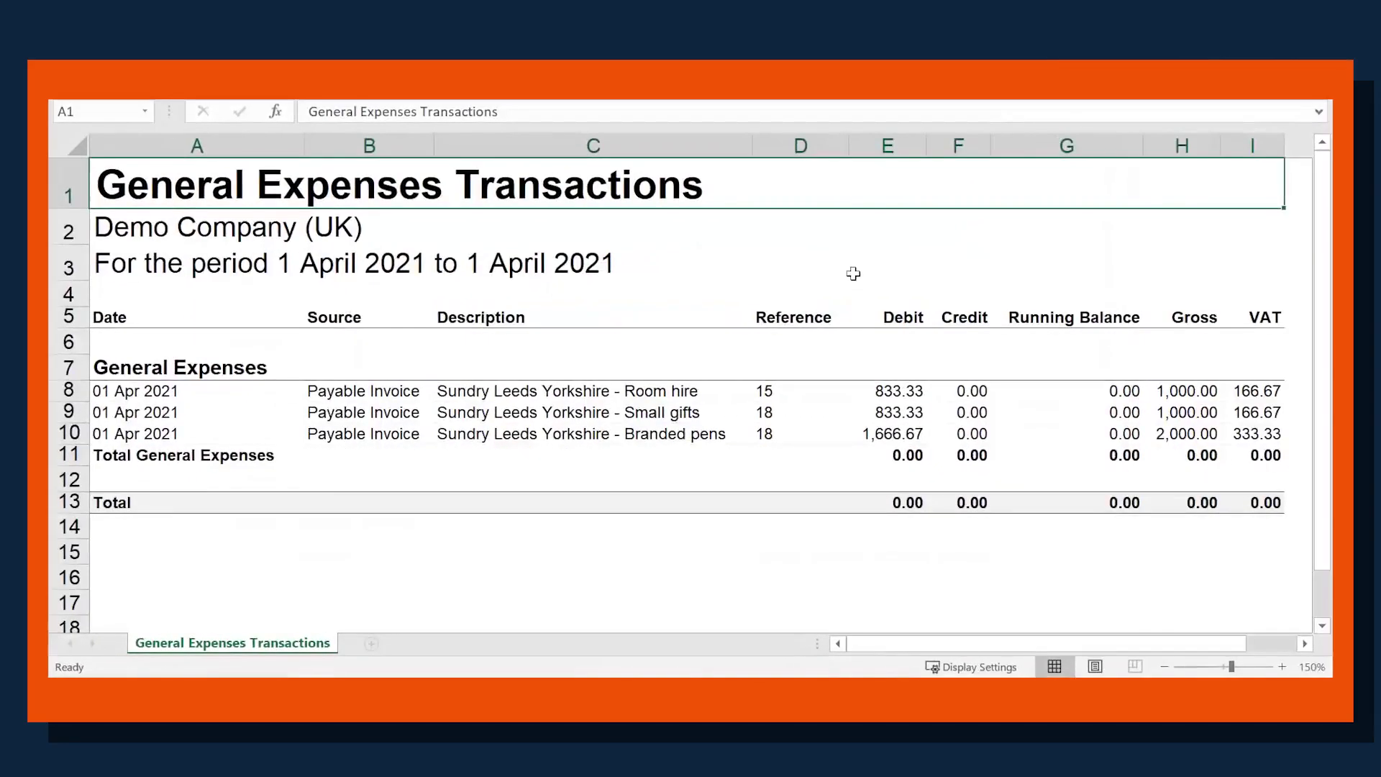